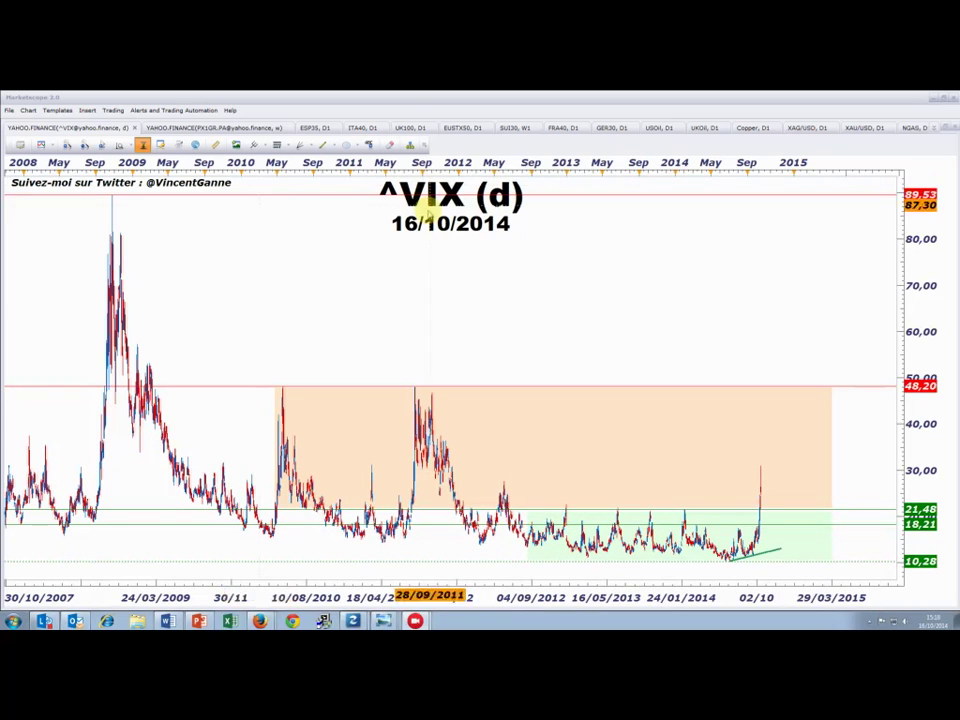
Maximize the Photo Viewer window so the ^TNX daily chart image fills the screen
mouse_move(628, 317)
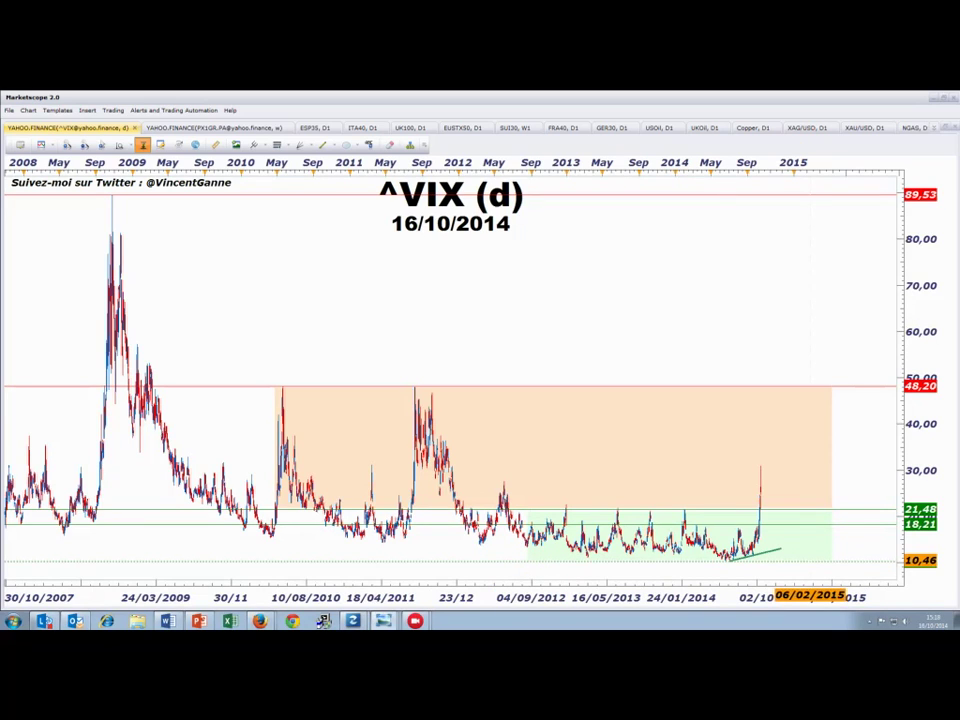
click(677, 215)
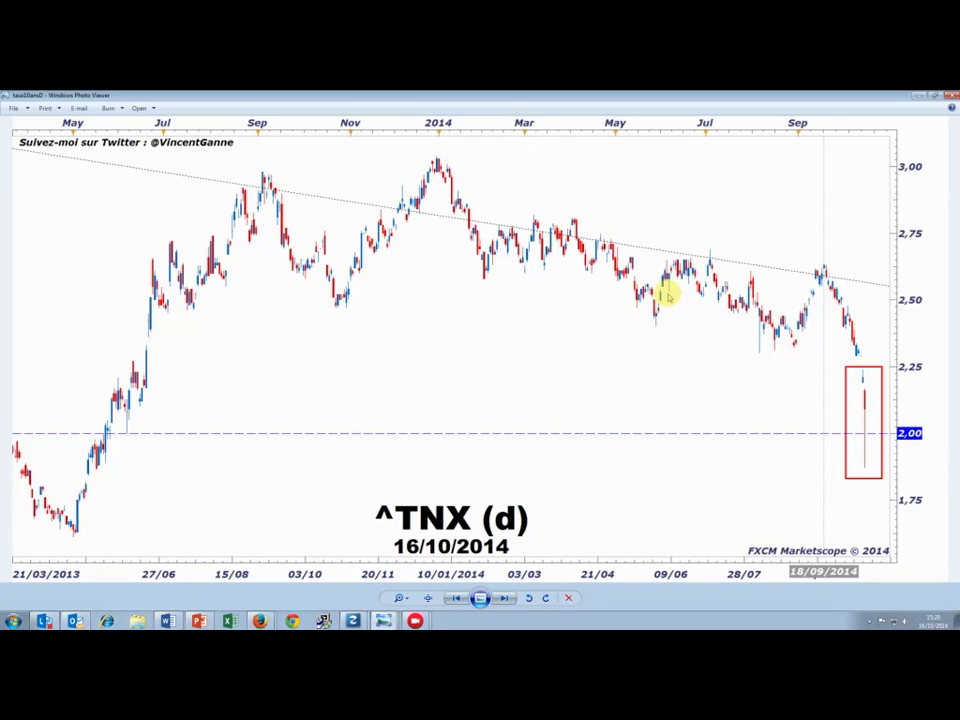
Close the ^TNX chart image, then enlarge and close the next chart image
click(947, 96)
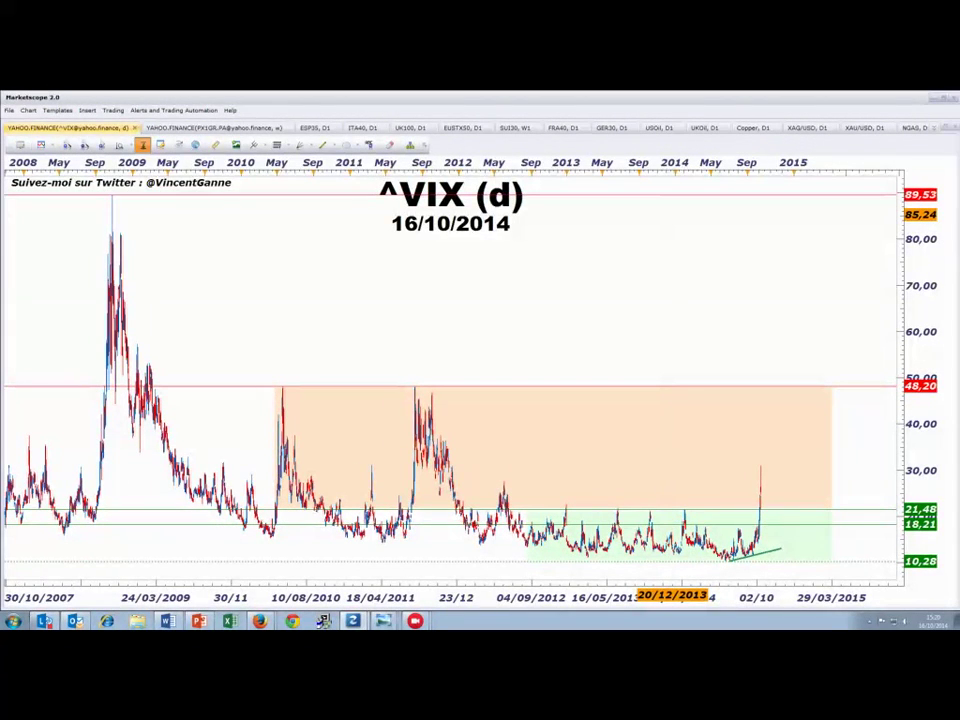
drag(543, 240, 633, 190)
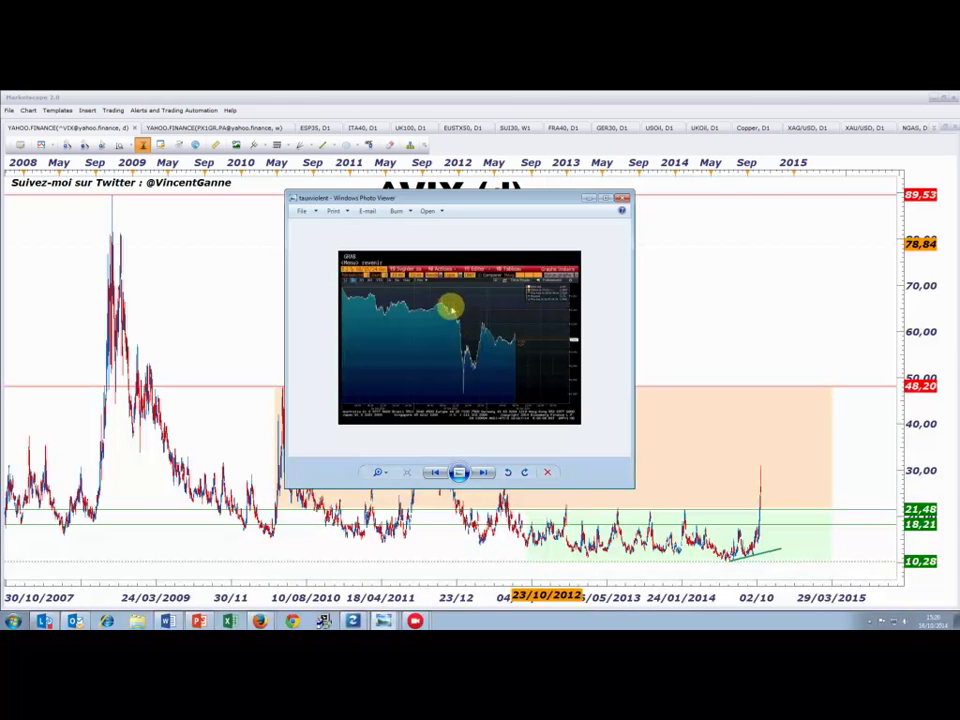
click(621, 199)
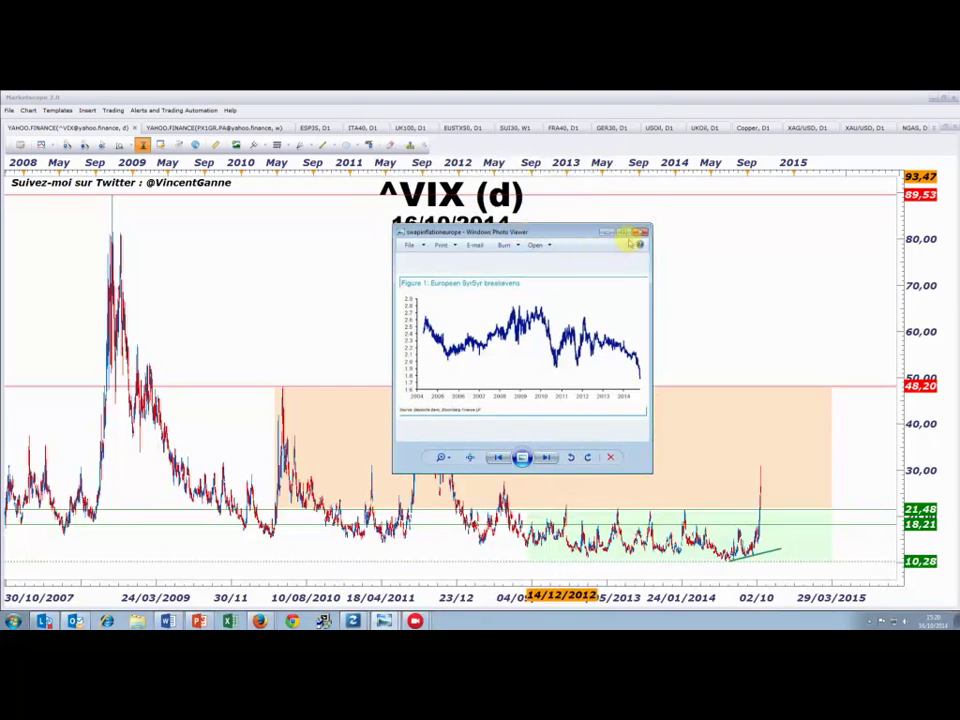
View the European 5yr5yr breakevens figure maximized and zoomed, then close it
click(625, 235)
scroll(724, 364, up, 2)
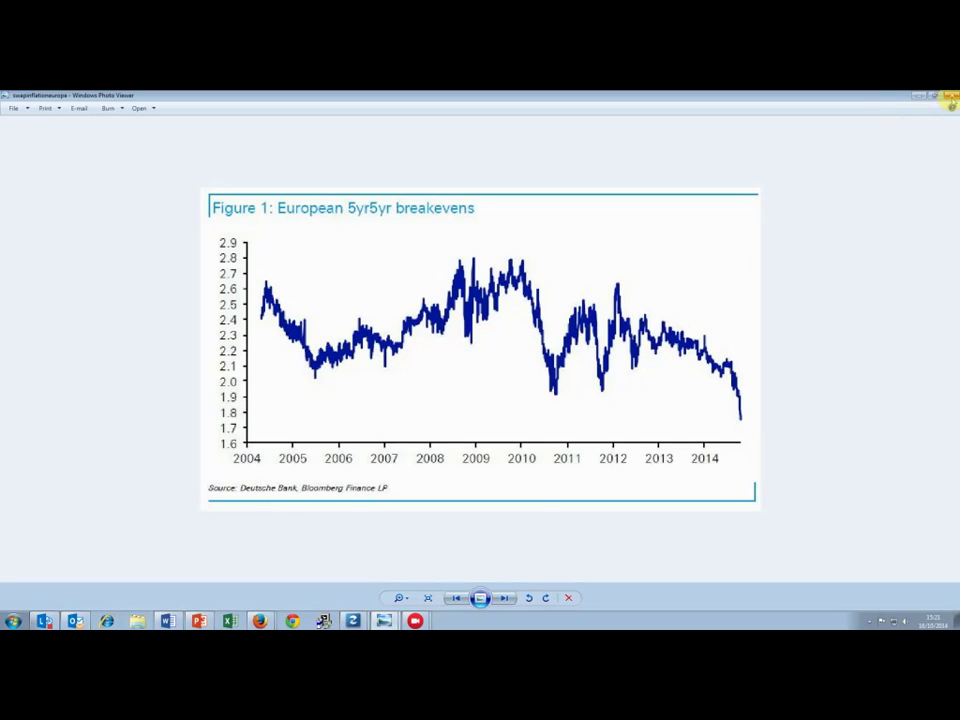
click(951, 95)
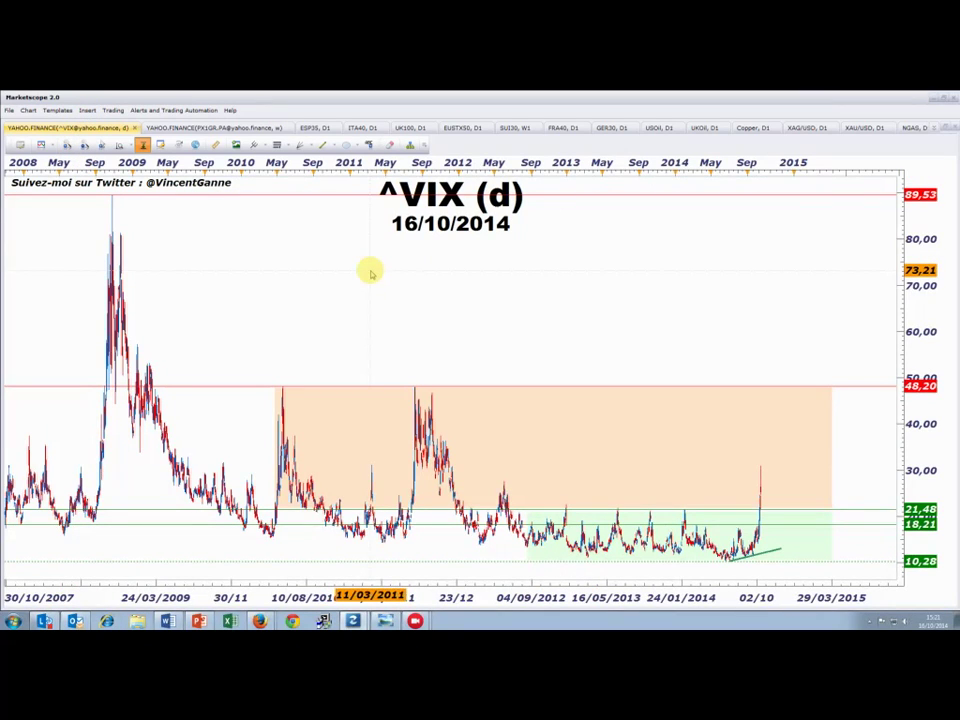
Return to the multi-chart workspace and maximize the GBP/USD daily chart window
click(100, 130)
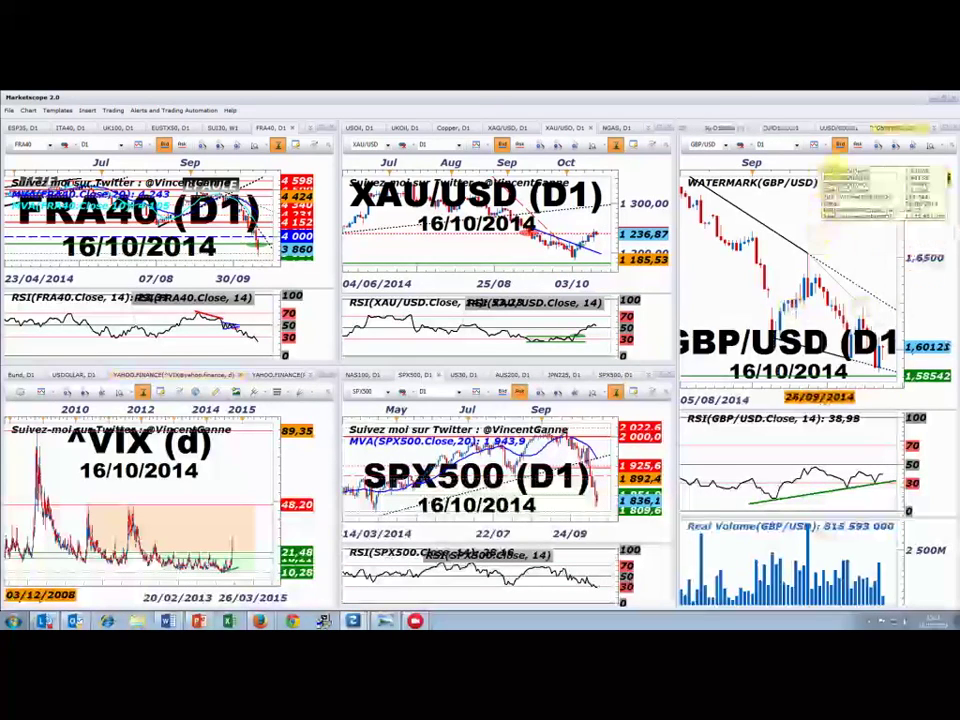
double_click(887, 131)
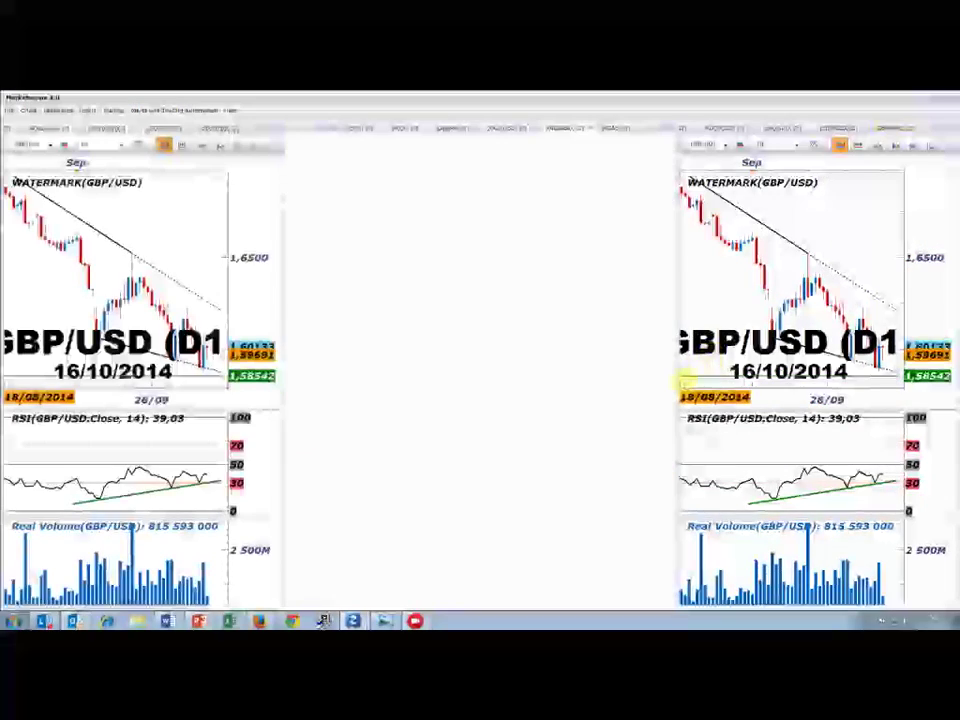
Zoom the GBP/USD daily chart out to over a year of history, then re-tile it
scroll(684, 380, down, 5)
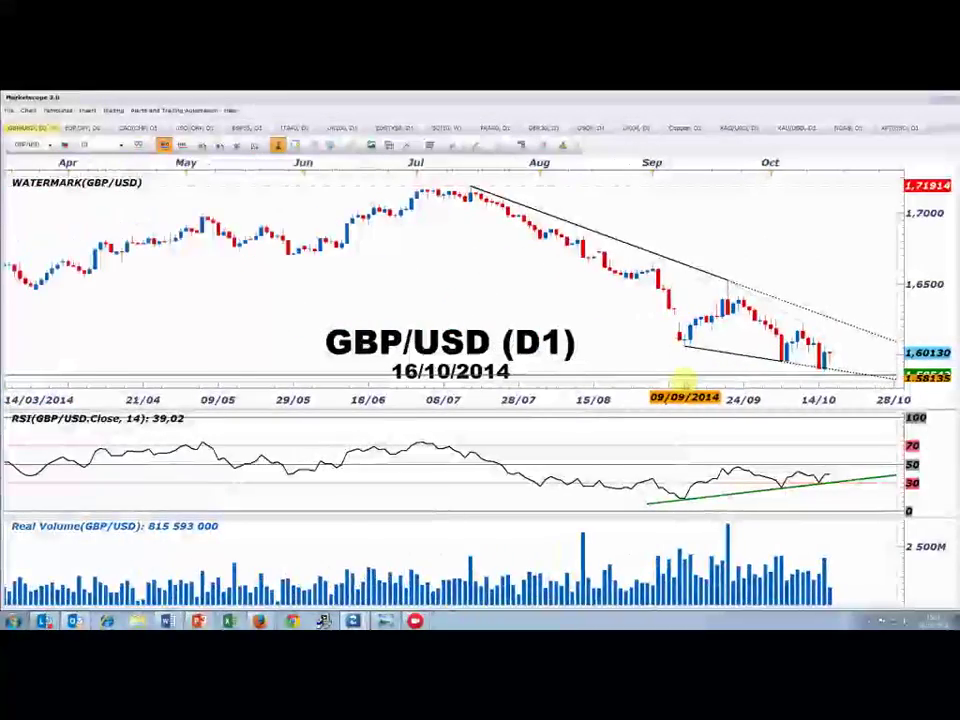
scroll(684, 380, down, 4)
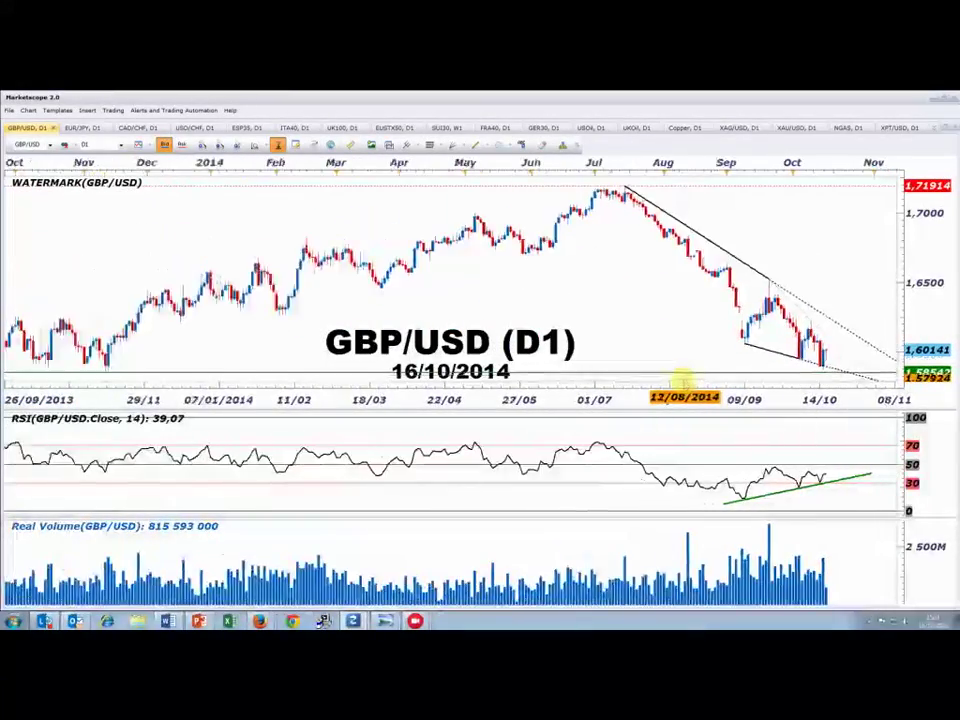
scroll(684, 380, down, 2)
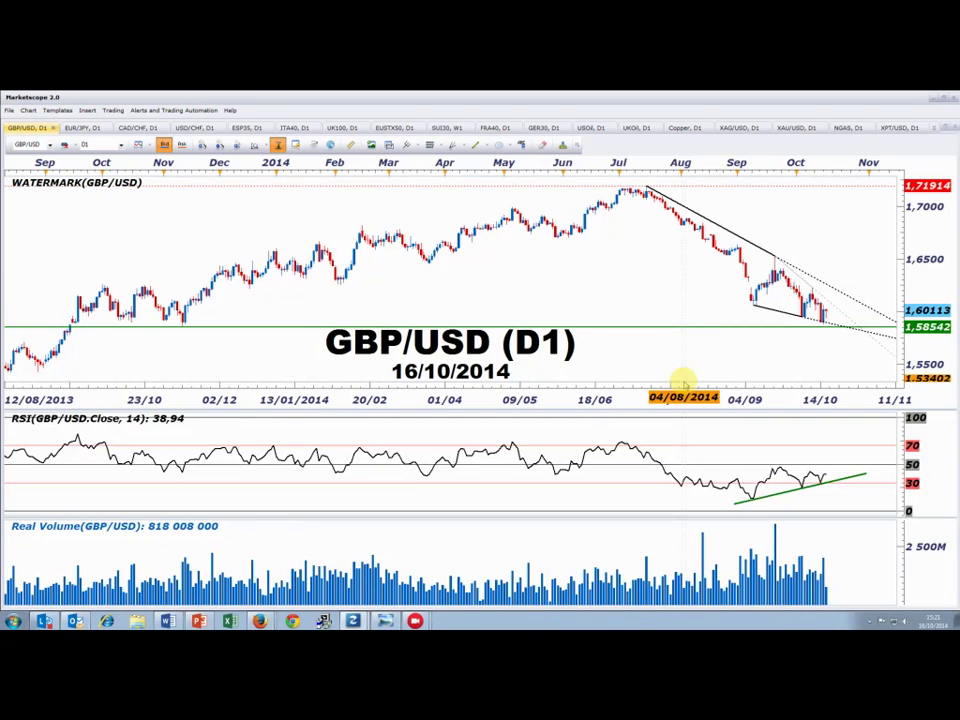
scroll(750, 326, up, 2)
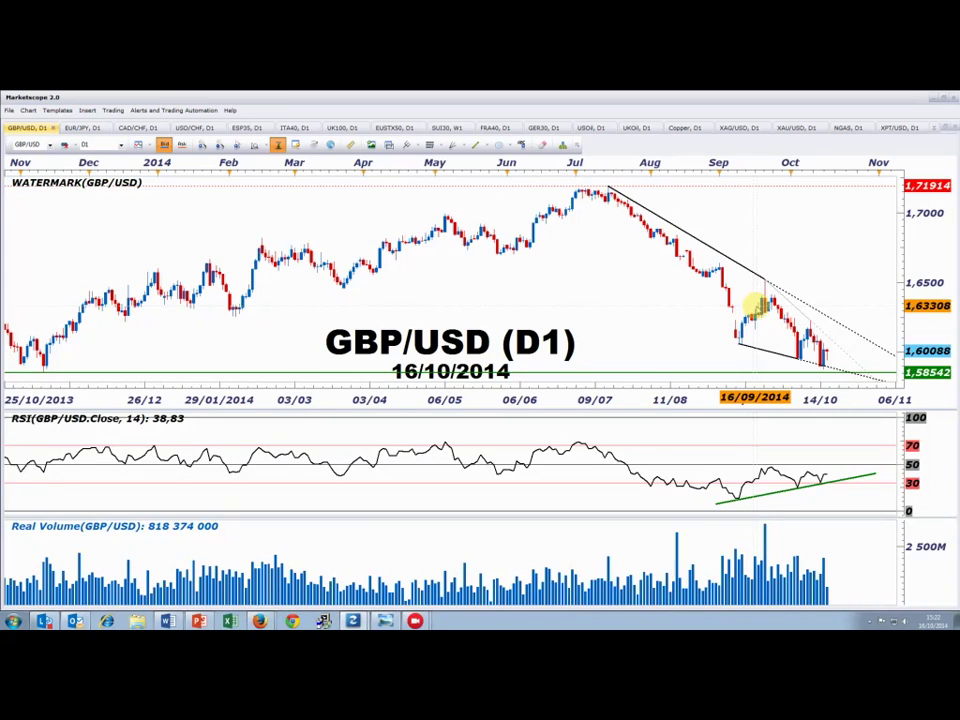
click(33, 130)
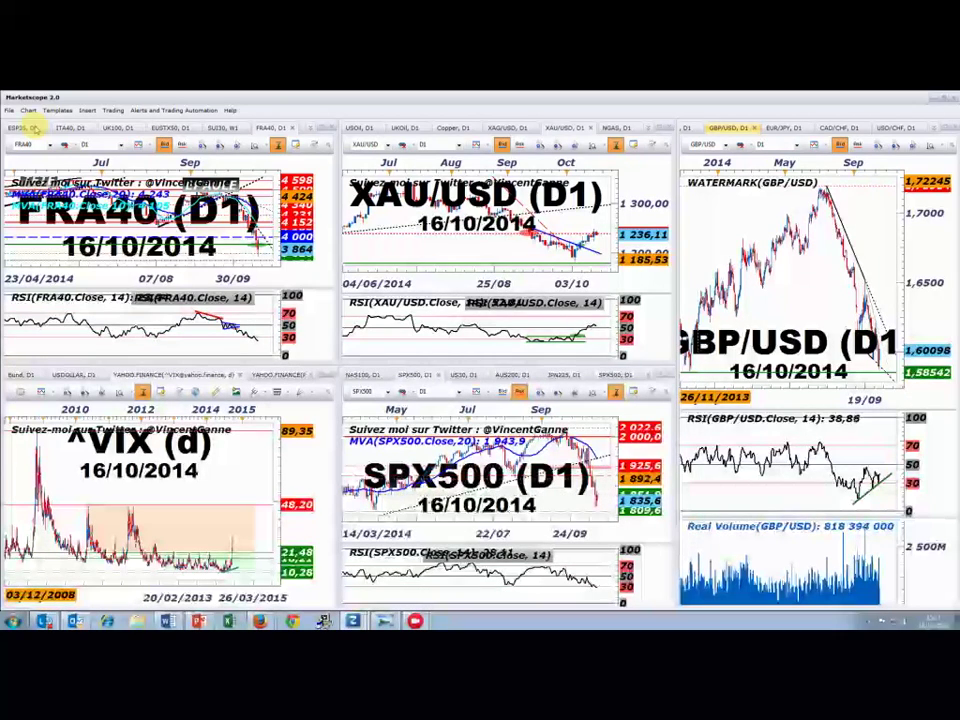
Load a saved layout from File > Layouts and maximize the Retail Forex Volumes figure
click(9, 110)
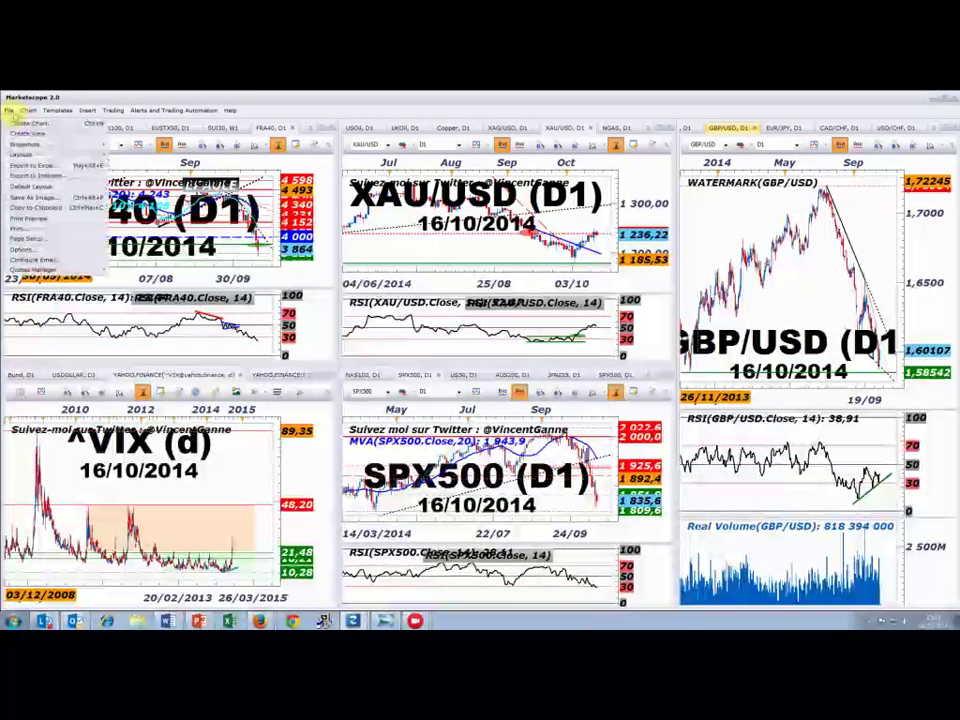
mouse_move(79, 156)
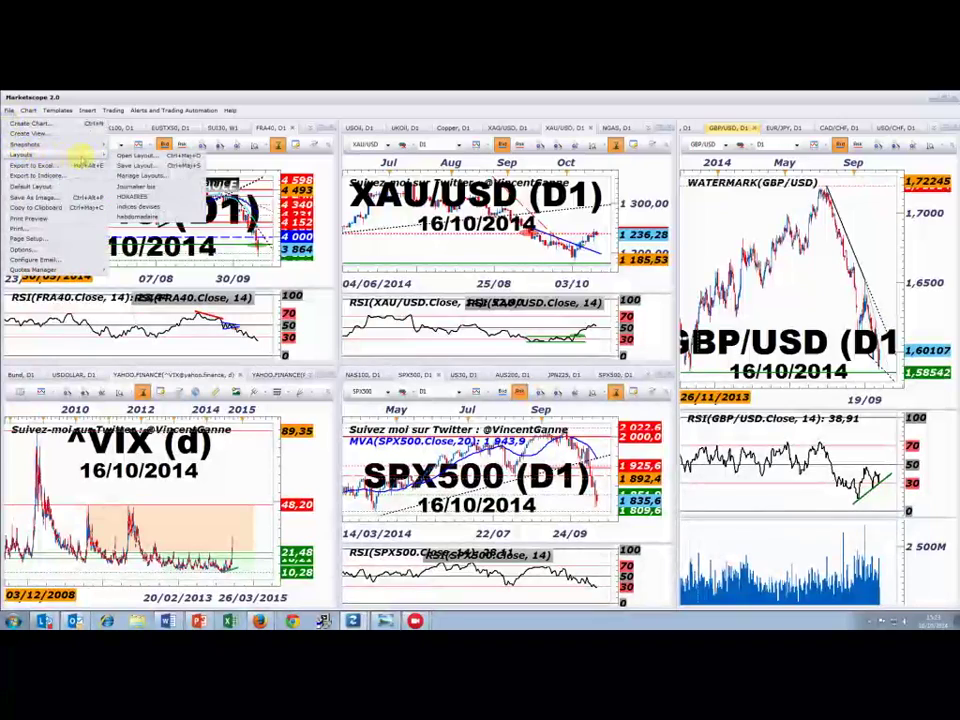
click(145, 187)
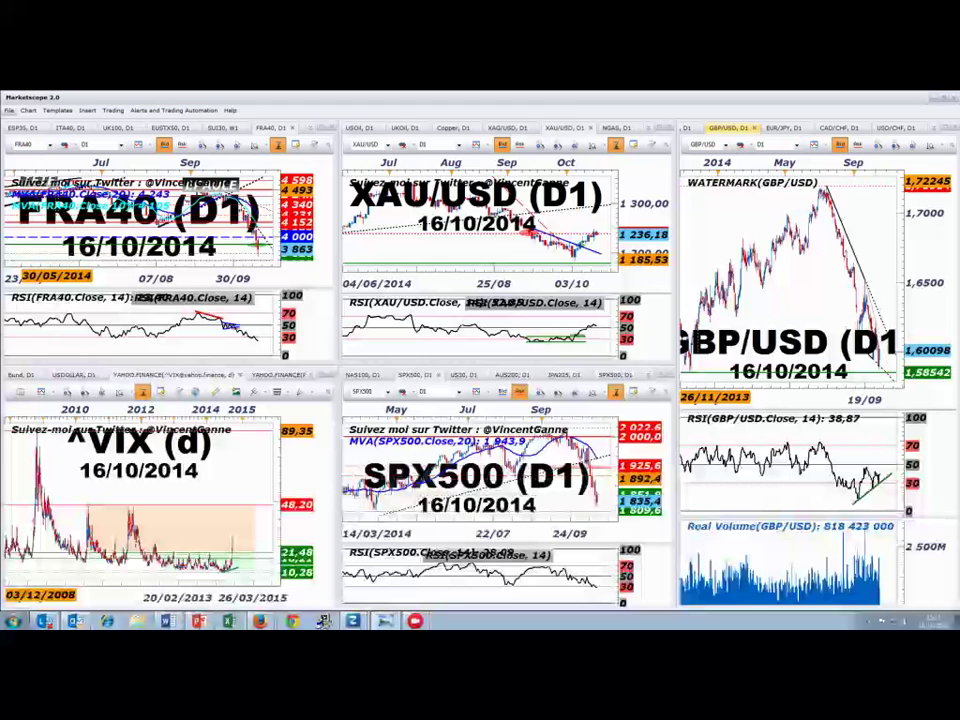
click(323, 621)
click(616, 336)
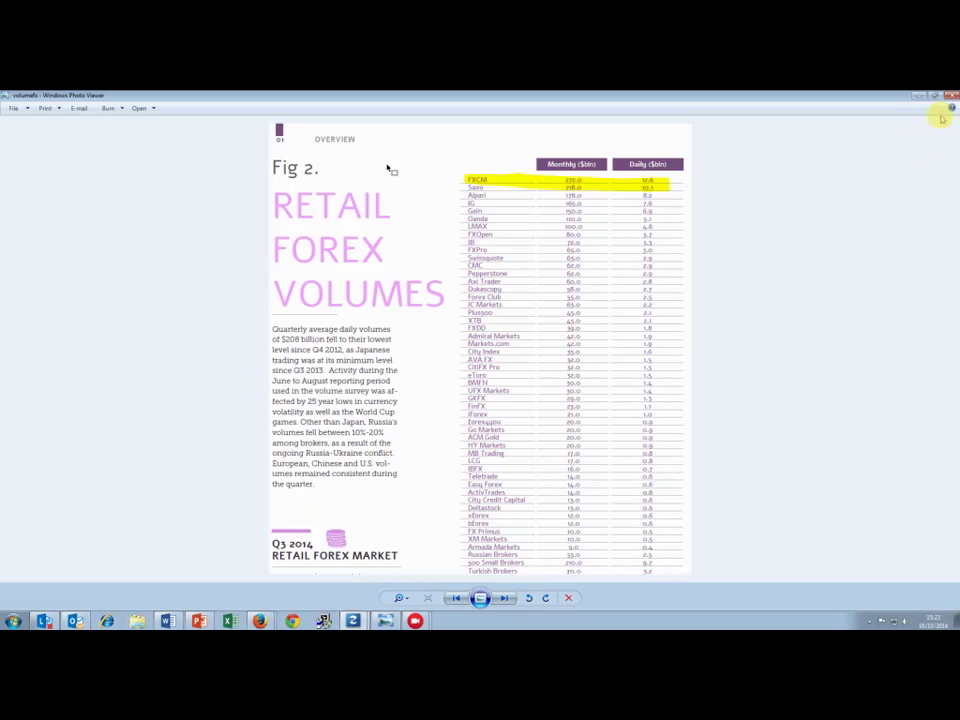
Close the Retail Forex Volumes figure to return to the H4 USDOLLAR, EUR/USD, EUR/CHF layout
key(Escape)
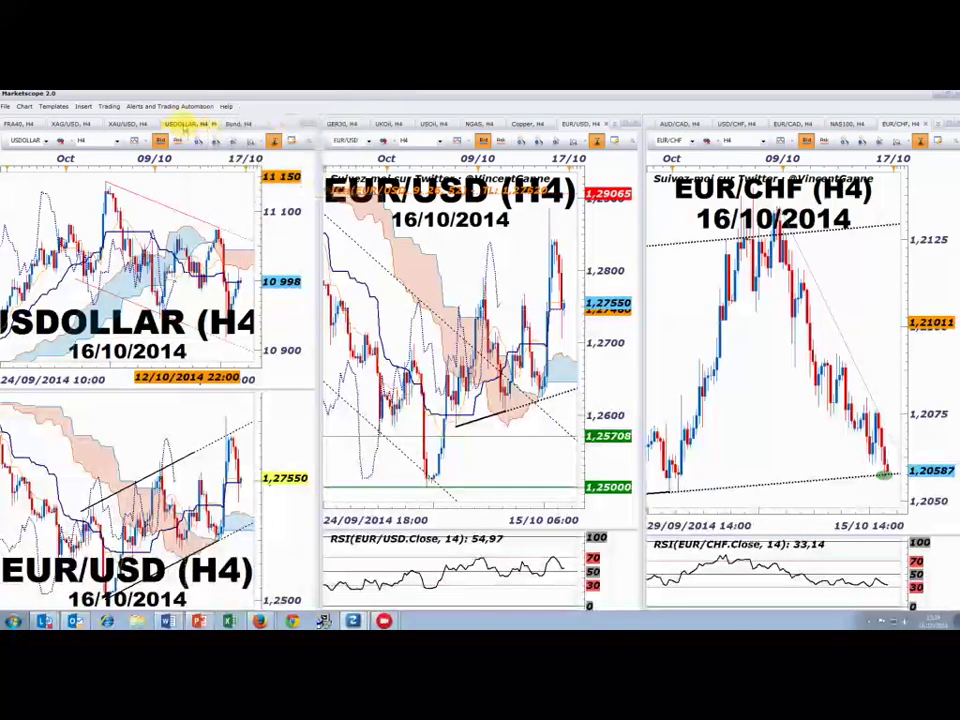
double_click(183, 124)
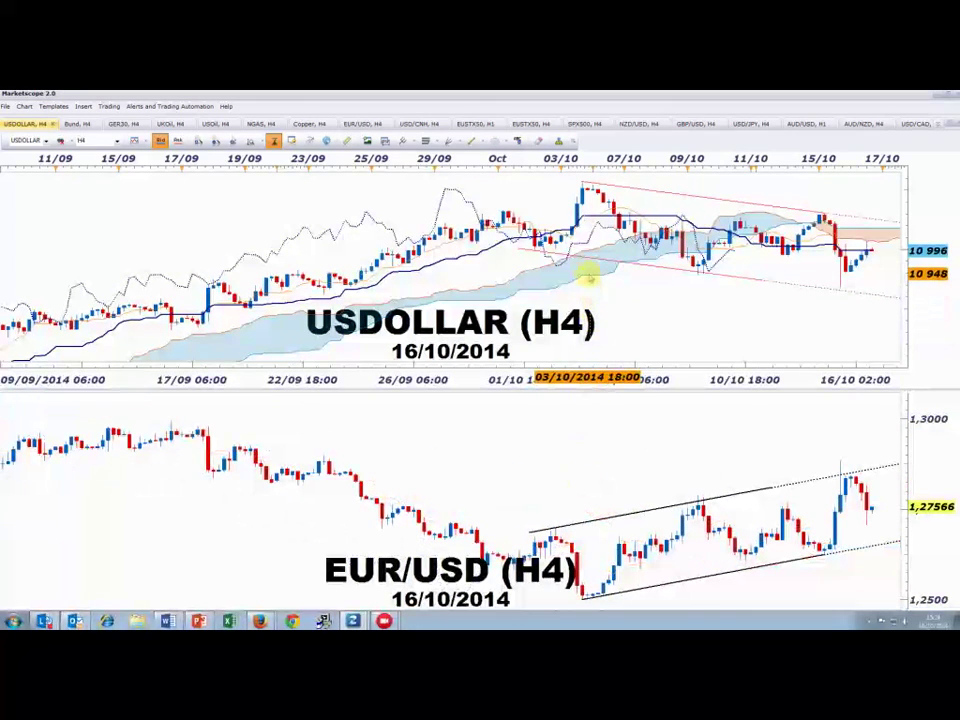
scroll(643, 465, down, 2)
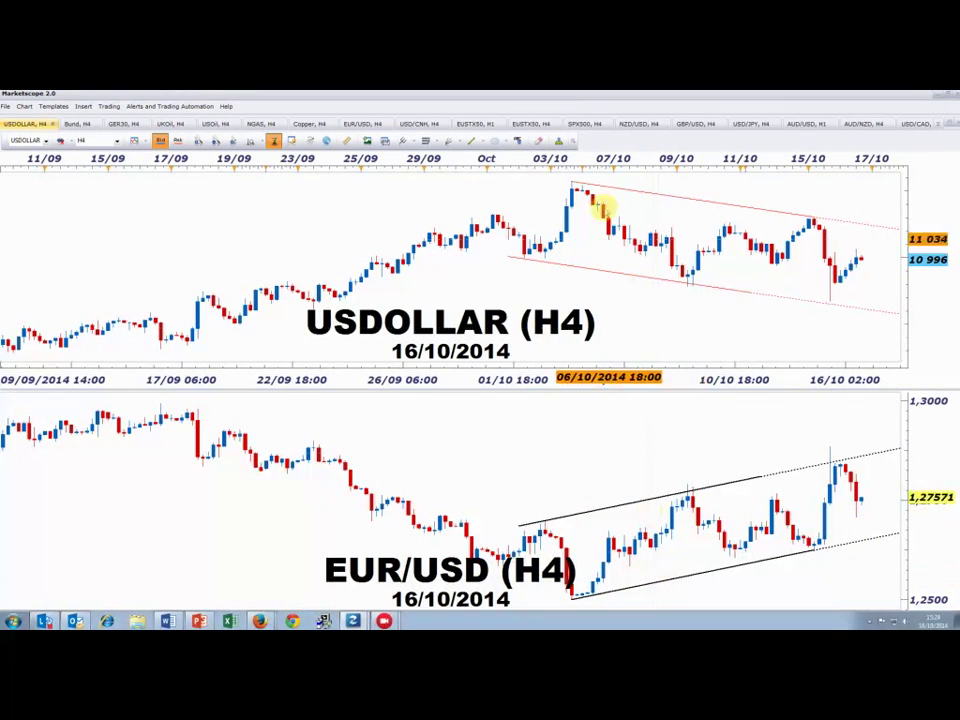
drag(651, 328, 618, 328)
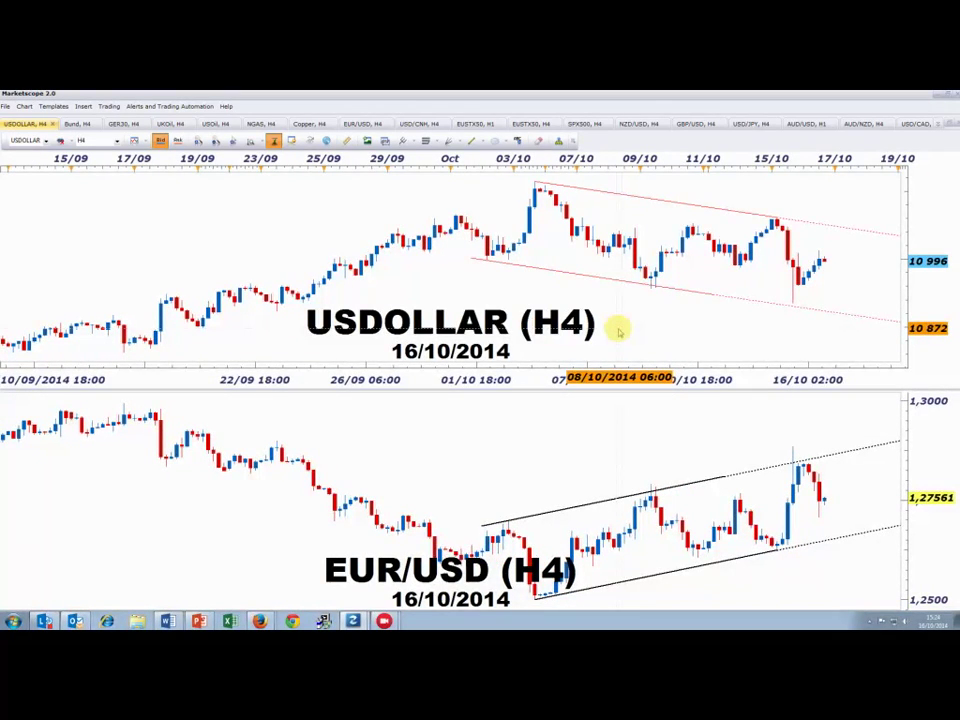
scroll(618, 340, down, 5)
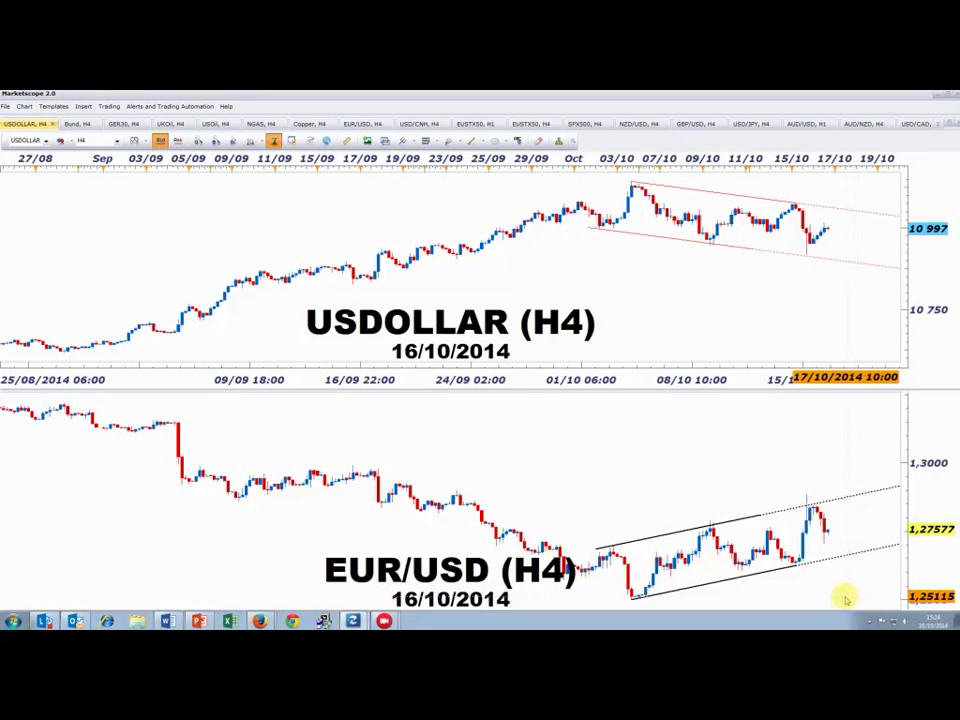
scroll(845, 598, down, 8)
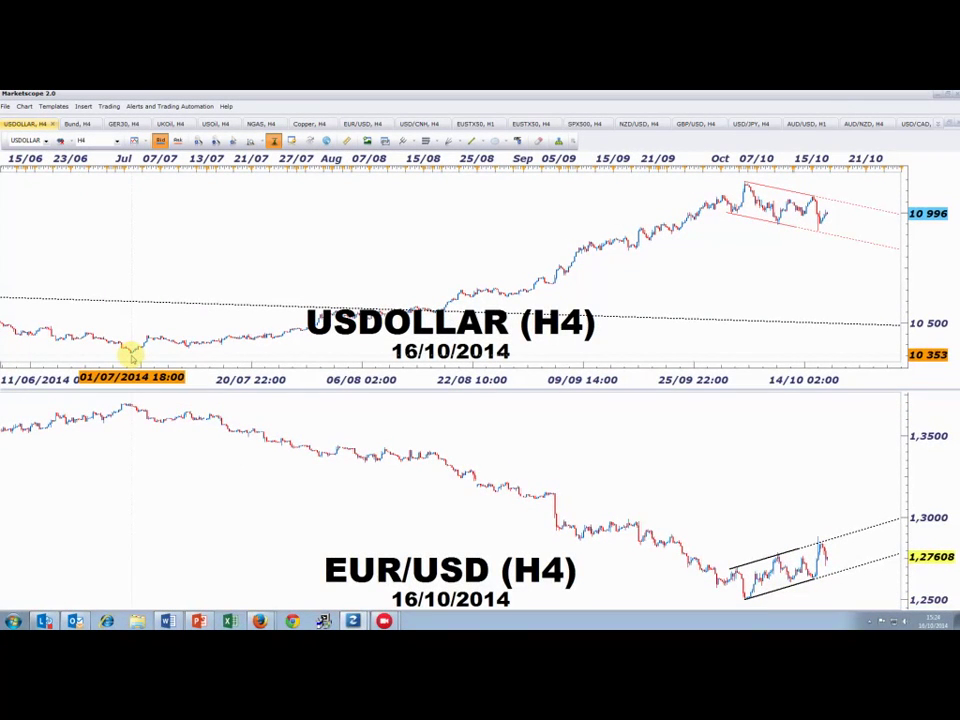
scroll(790, 624, up, 5)
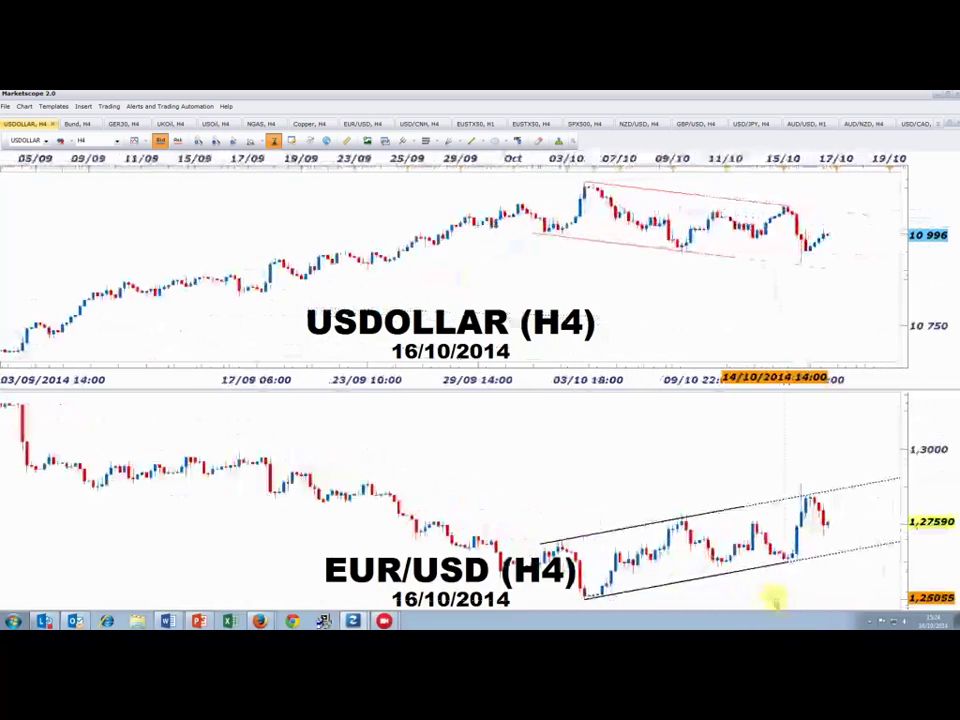
Add the Ichimoku (ICH) indicator to the USDOLLAR H4 chart with default settings
right_click(447, 276)
click(476, 353)
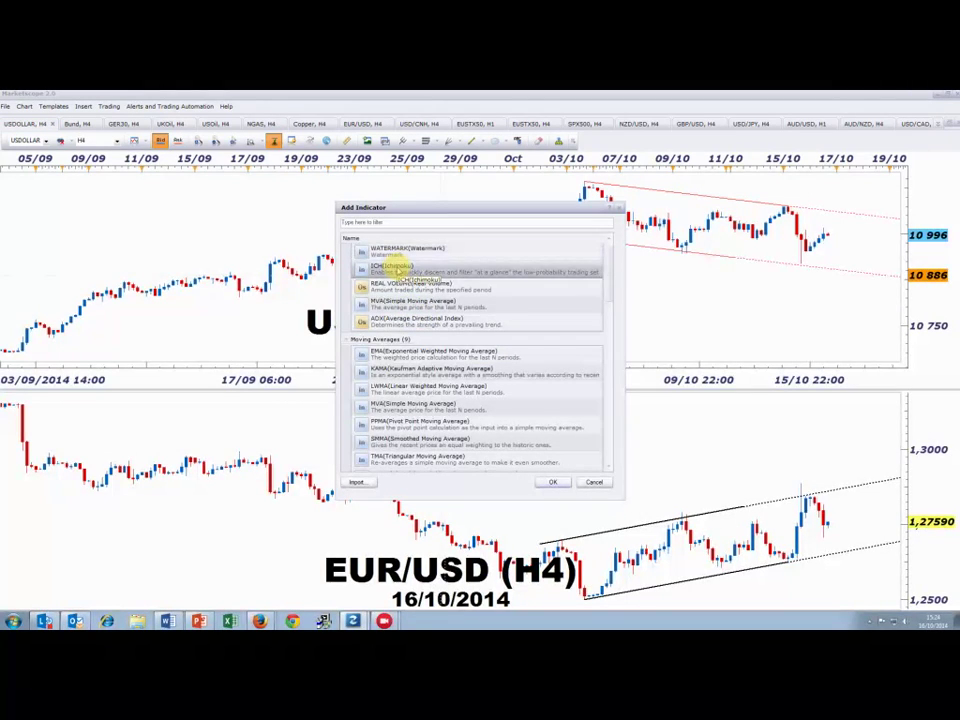
double_click(397, 268)
click(576, 419)
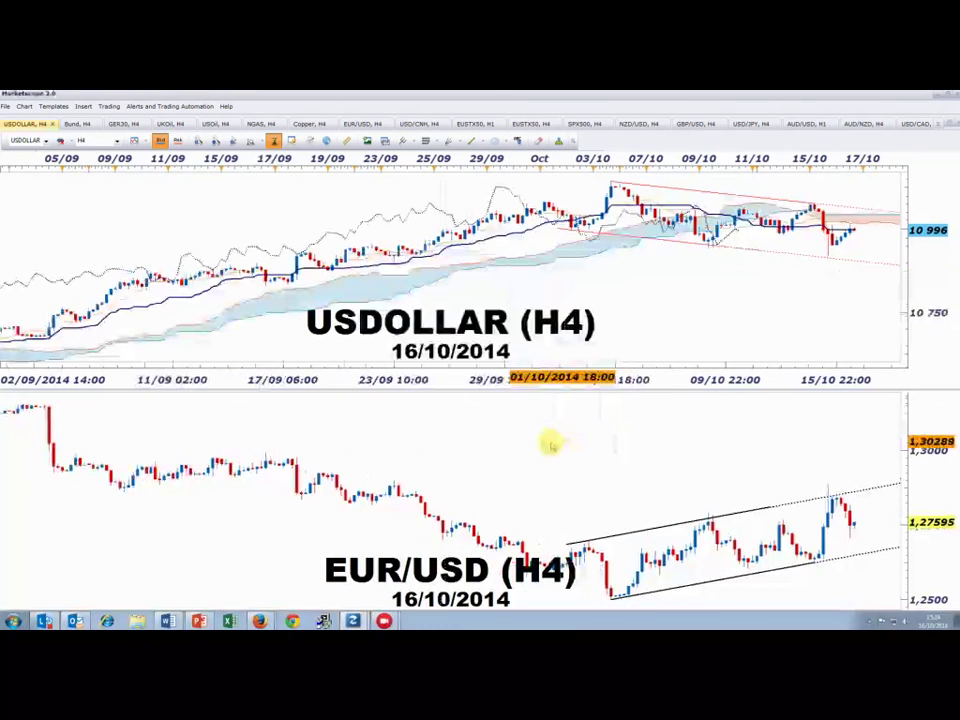
Add the Ichimoku (ICH) indicator to the EUR/USD H4 chart with default settings
right_click(551, 445)
click(580, 470)
click(407, 253)
click(552, 482)
key(Return)
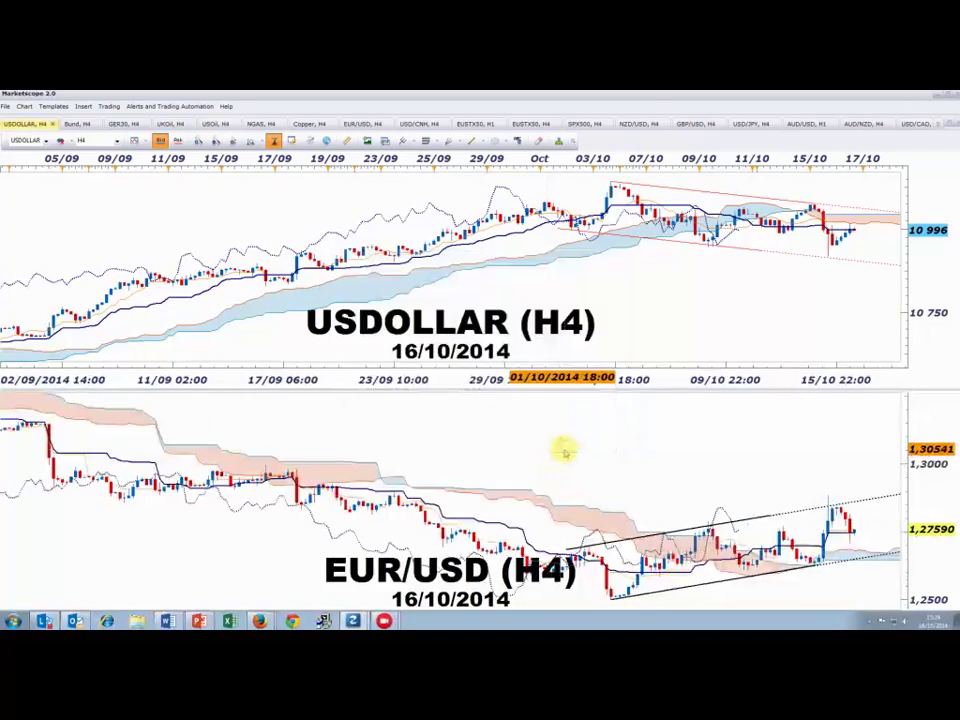
scroll(583, 482, down, 5)
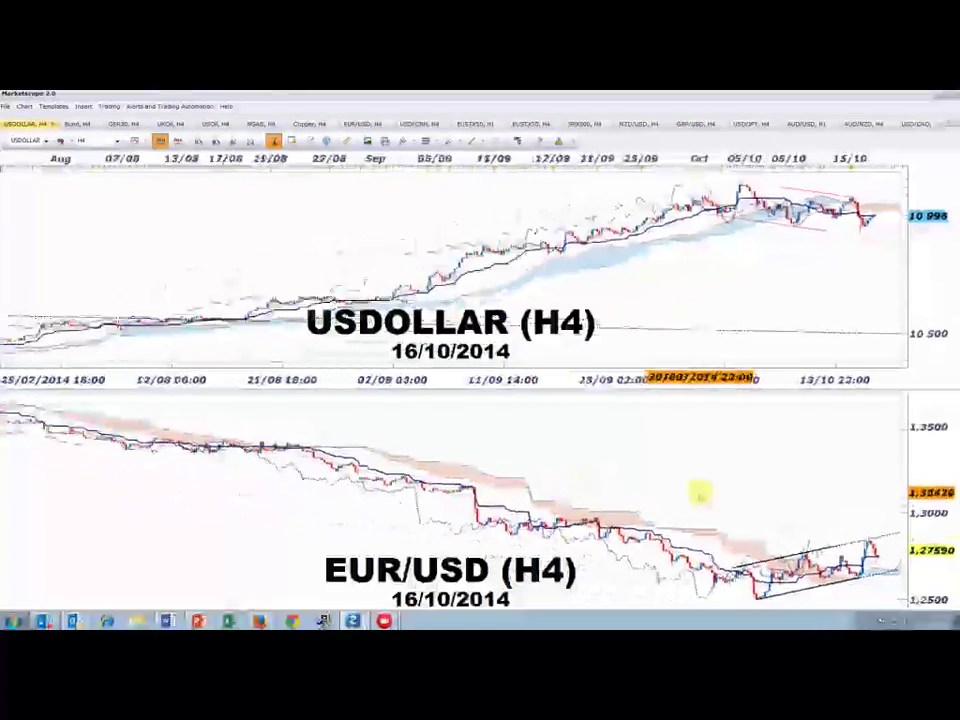
scroll(784, 321, up, 8)
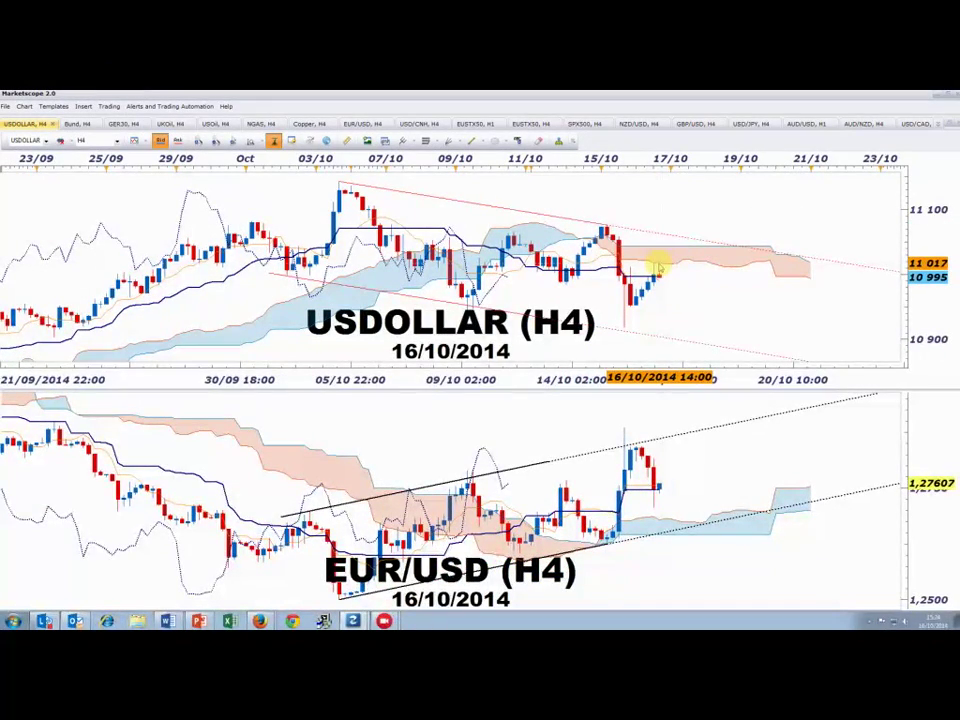
scroll(659, 265, down, 6)
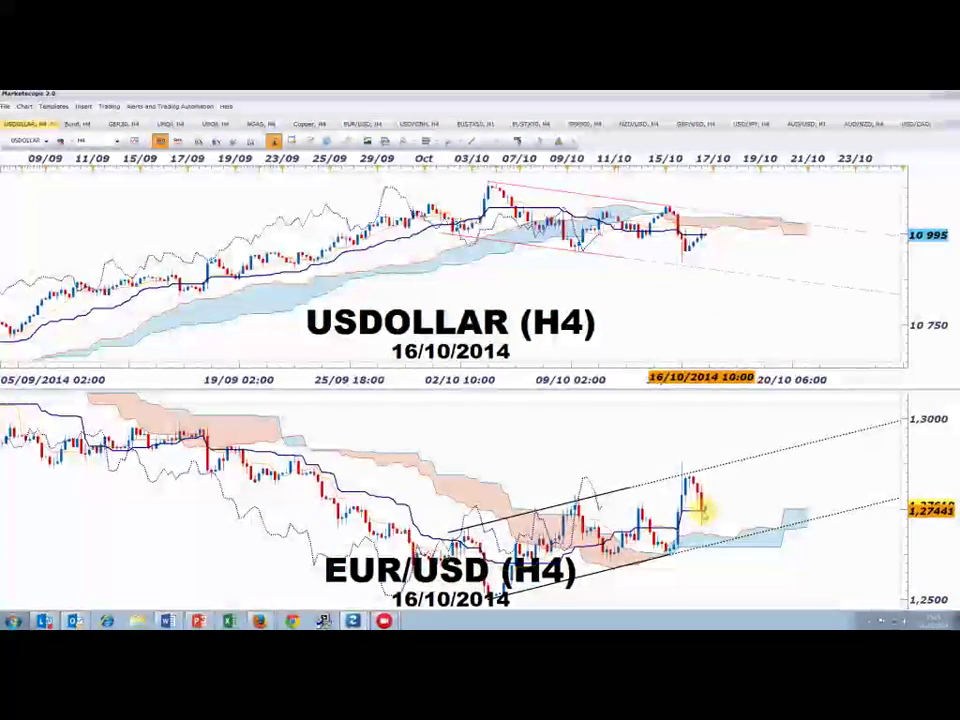
scroll(804, 545, down, 1)
scroll(803, 558, up, 2)
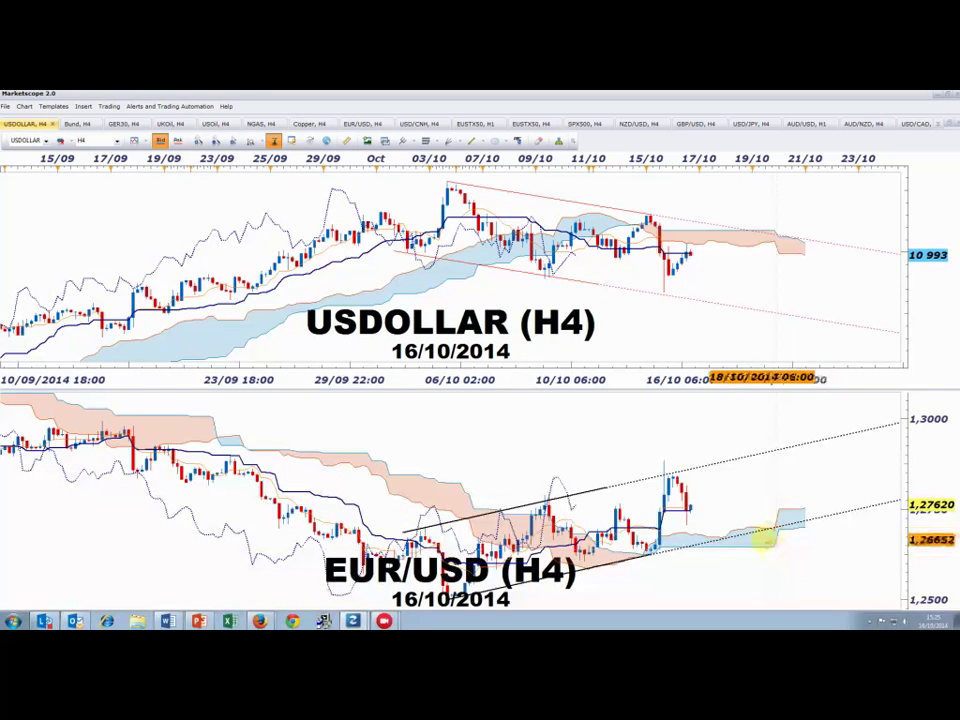
Restore the tiled USDOLLAR, EUR/USD and EUR/CHF chart windows side by side
click(24, 124)
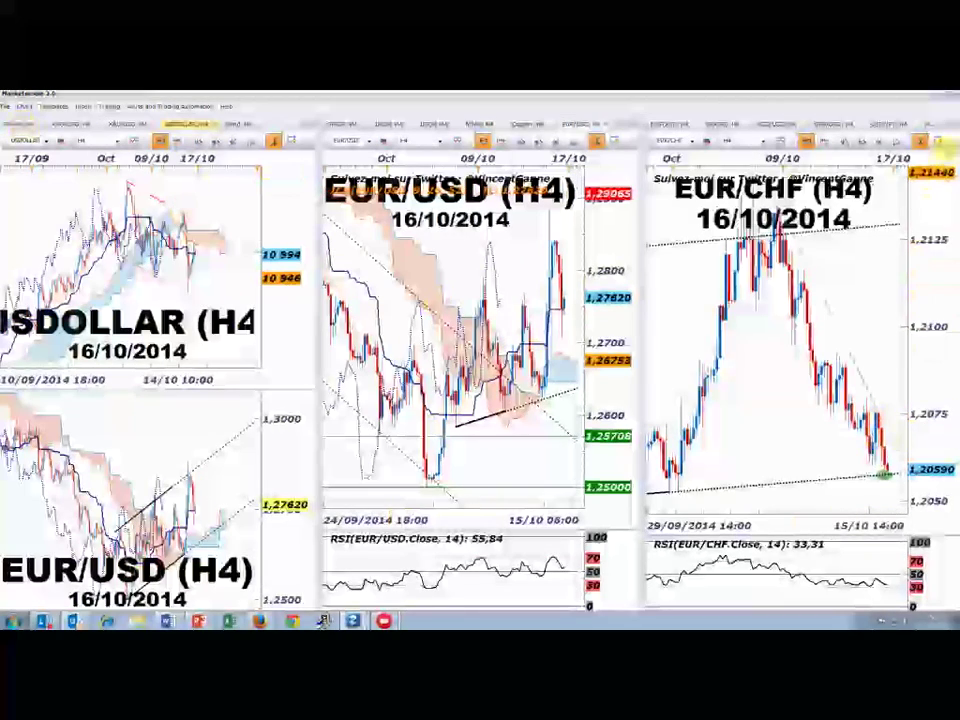
Switch the right-hand chart window from EUR/CHF to AUD/USD H1, then to GBP/USD H4
click(930, 125)
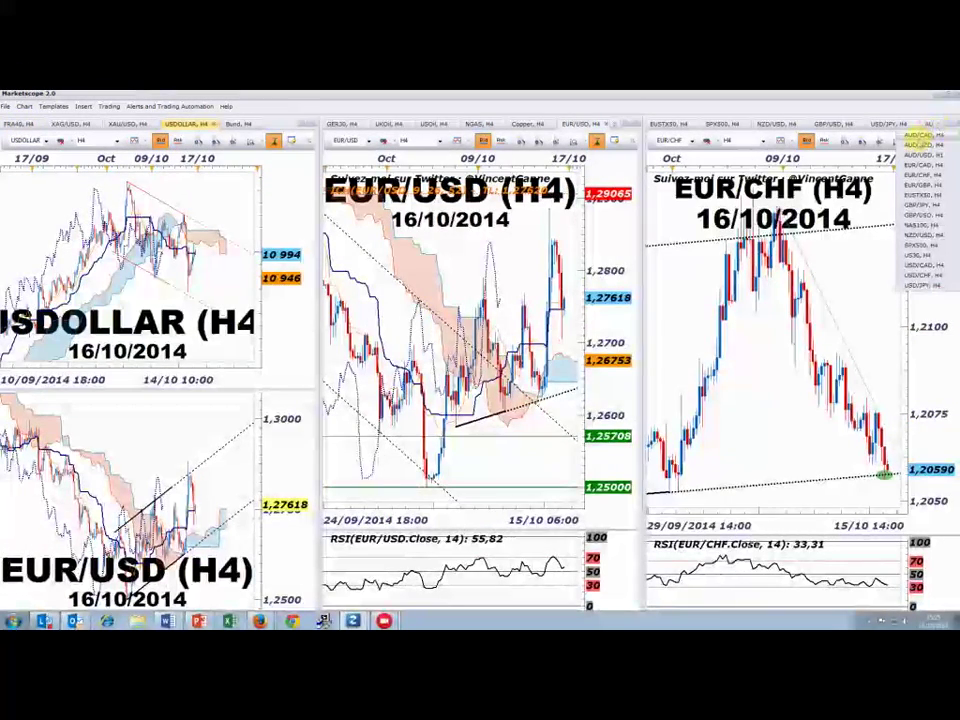
click(920, 154)
scroll(706, 520, down, 8)
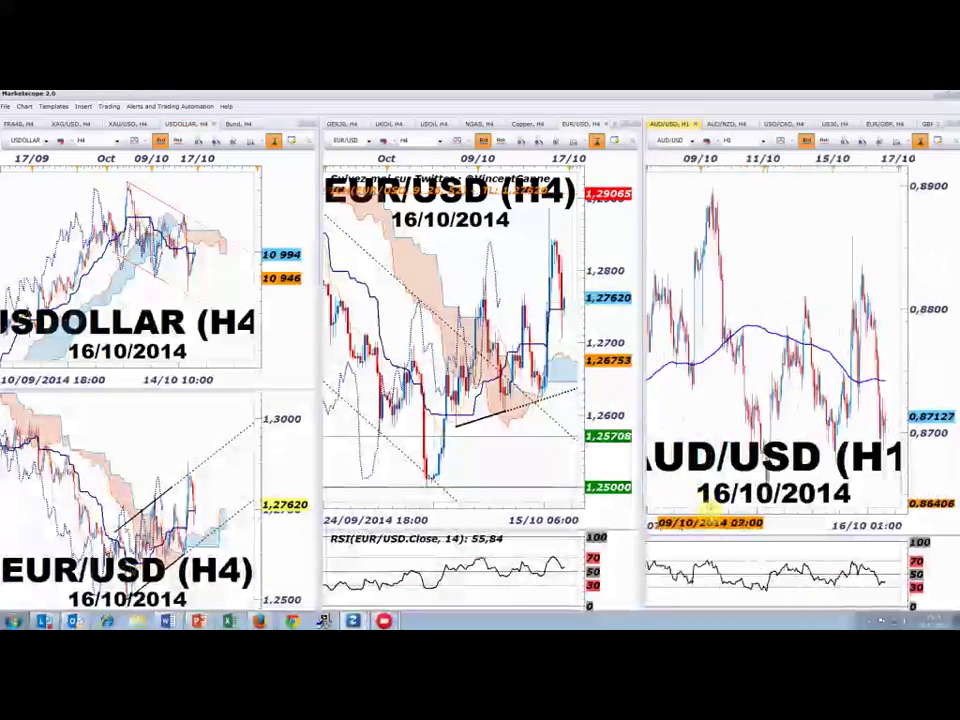
scroll(706, 537, down, 4)
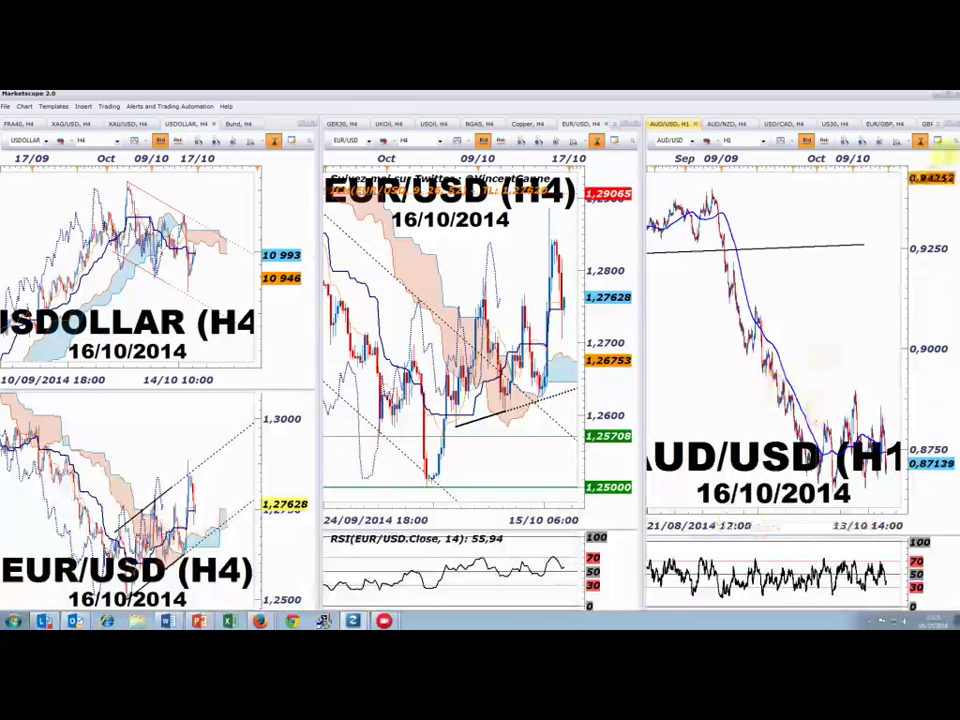
click(940, 127)
click(922, 214)
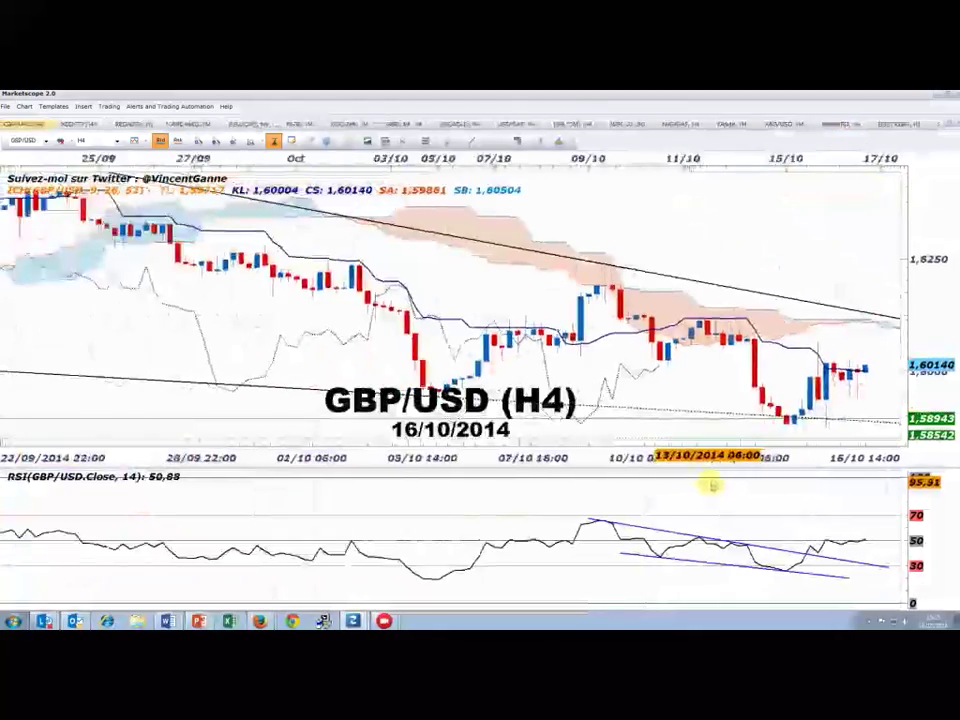
Zoom the GBP/USD H4 wedge and drag the pane divider to make the price pane taller than RSI
scroll(710, 485, down, 2)
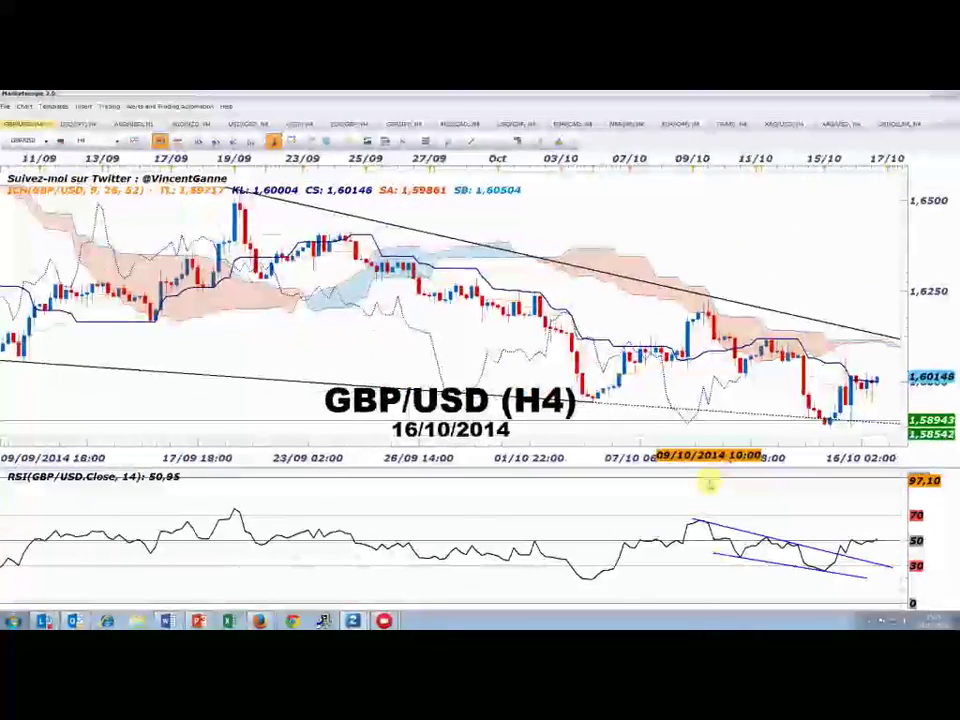
scroll(707, 484, down, 3)
scroll(707, 482, up, 1)
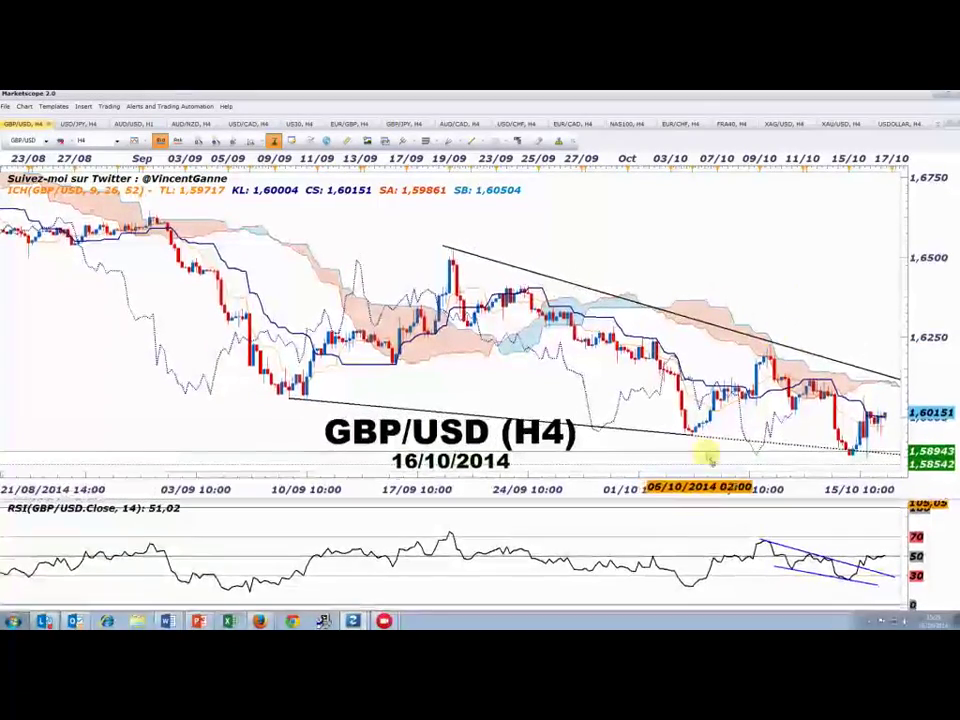
drag(789, 313, 750, 308)
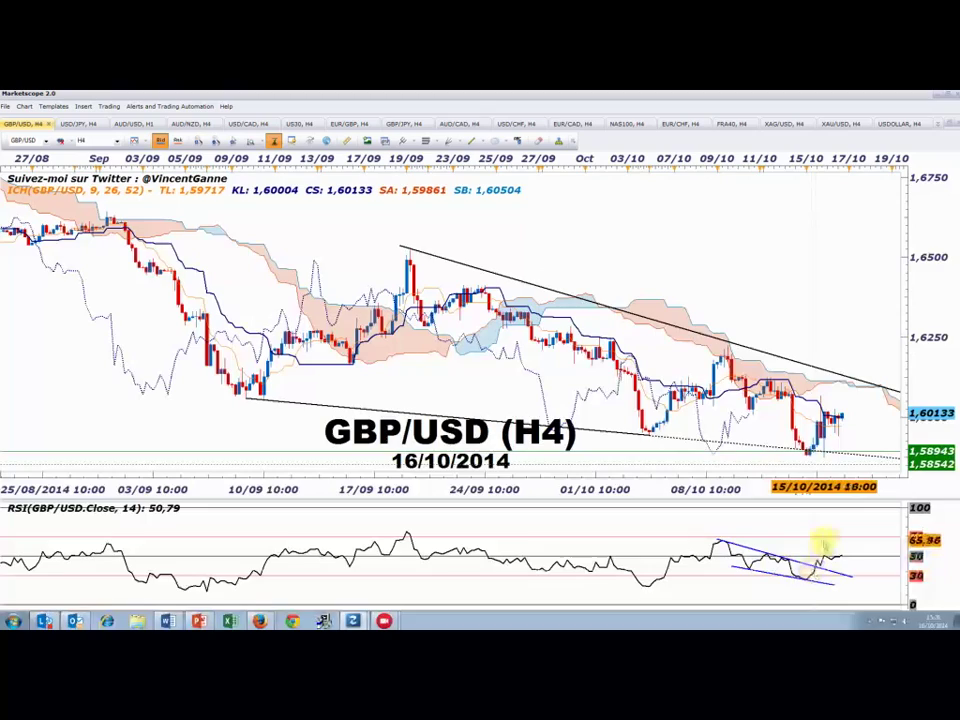
Restore the tiled layout and show FRA40 H4 in the left window beside EUR/USD and GBP/USD
click(20, 123)
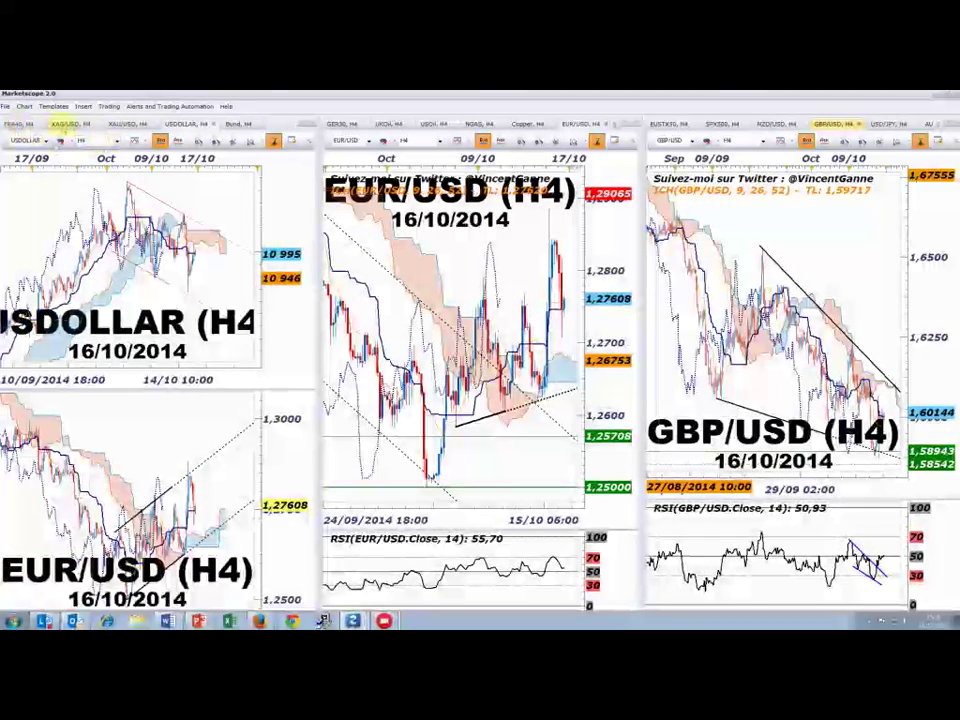
click(20, 123)
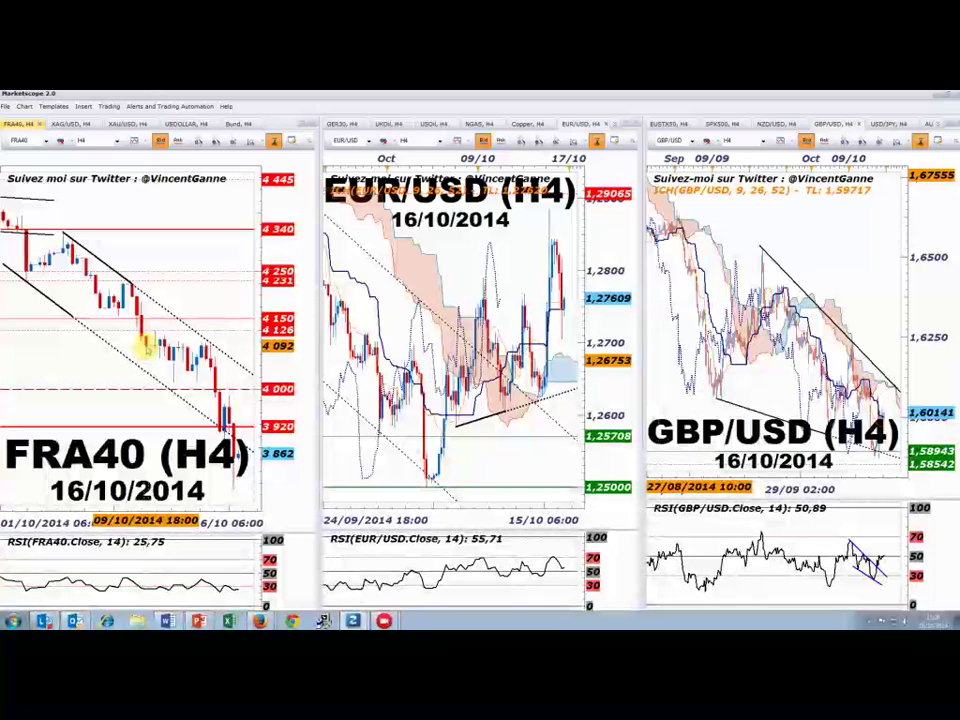